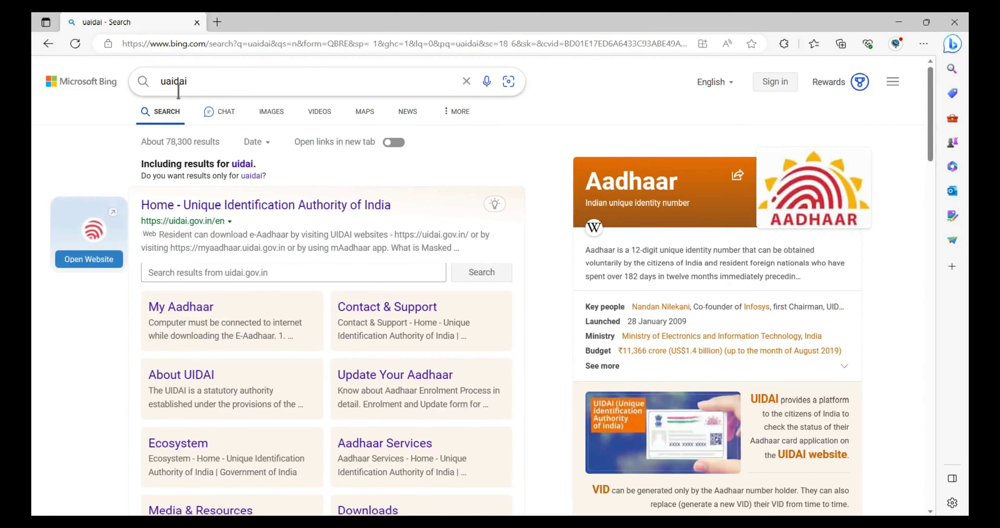
Step: Open the UIDAI homepage, dismiss its popup, and follow 'Update Demographics Data & Check Status' to myAadhaar login
{"action": "left_click", "coordinate": [233, 205]}
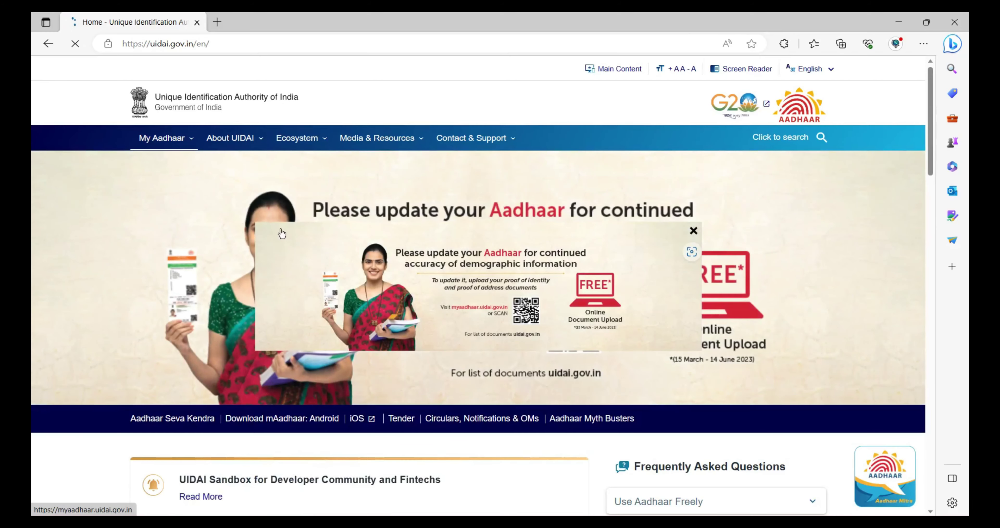
{"action": "left_click", "coordinate": [693, 231]}
{"action": "scroll", "coordinate": [466, 311], "scroll_direction": "down", "scroll_amount": 10}
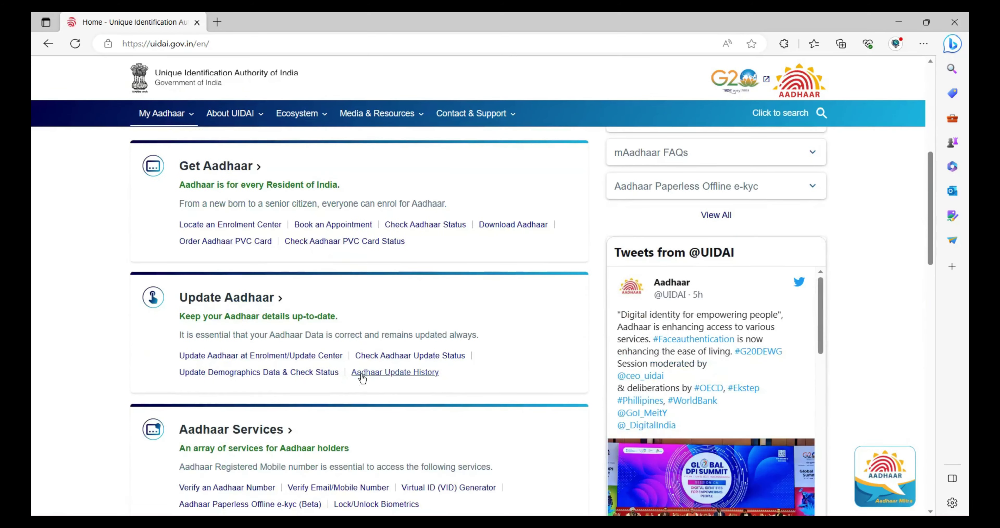
{"action": "left_click", "coordinate": [242, 373]}
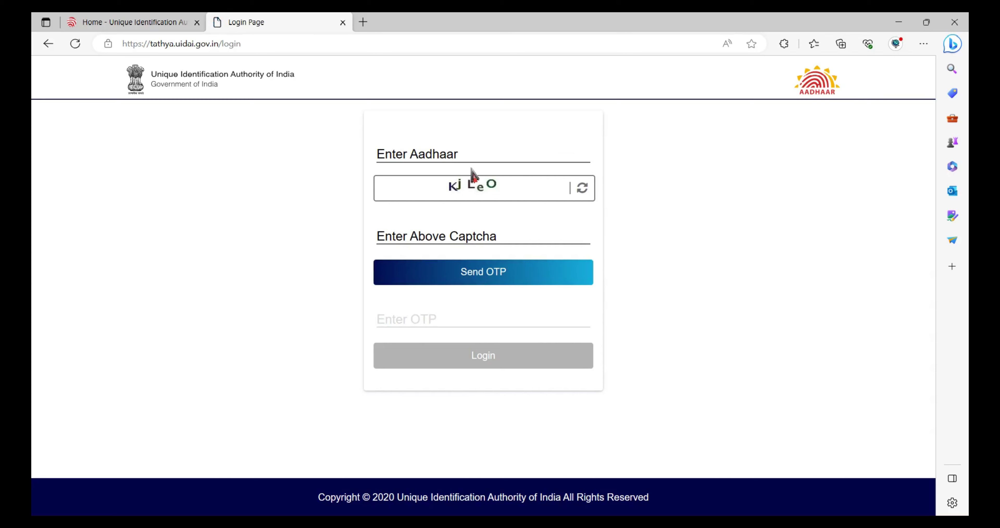
Step: Log in to myAadhaar using the Aadhaar number, the captcha text and the received one-time password
{"action": "left_click", "coordinate": [433, 156]}
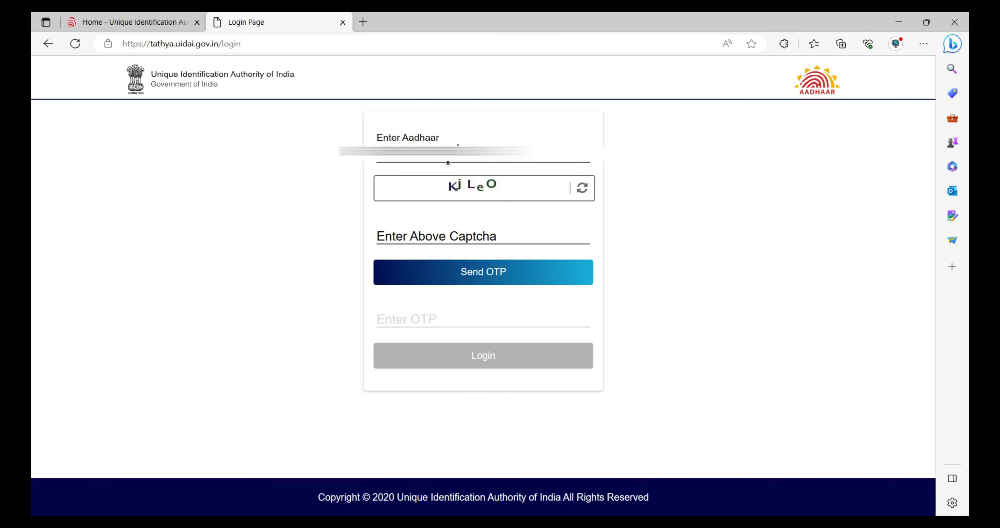
{"action": "left_click", "coordinate": [452, 228]}
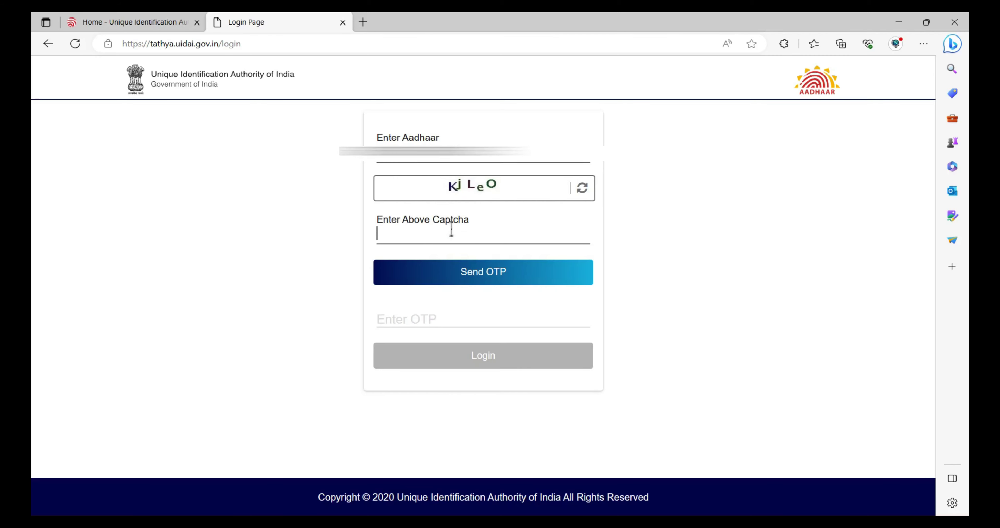
{"action": "type", "text": "KjLeO"}
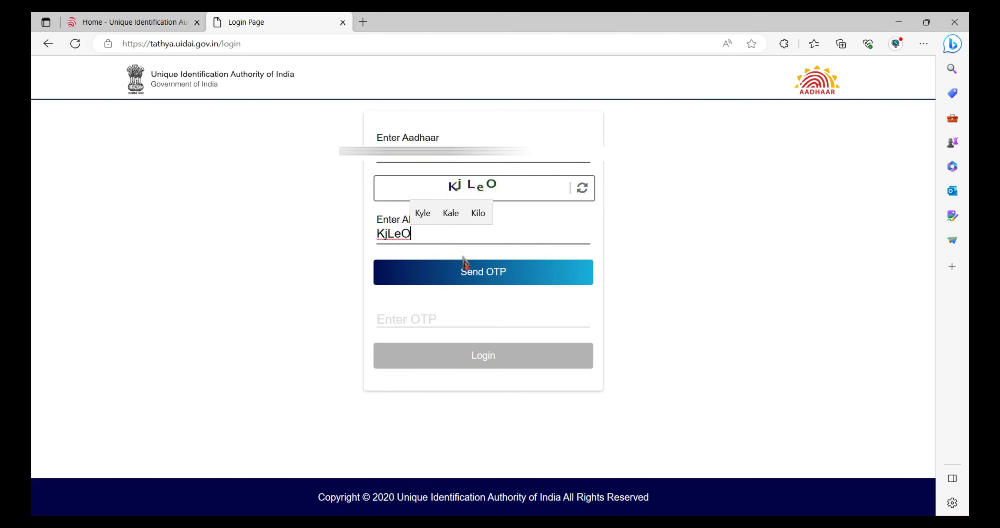
{"action": "left_click", "coordinate": [466, 272]}
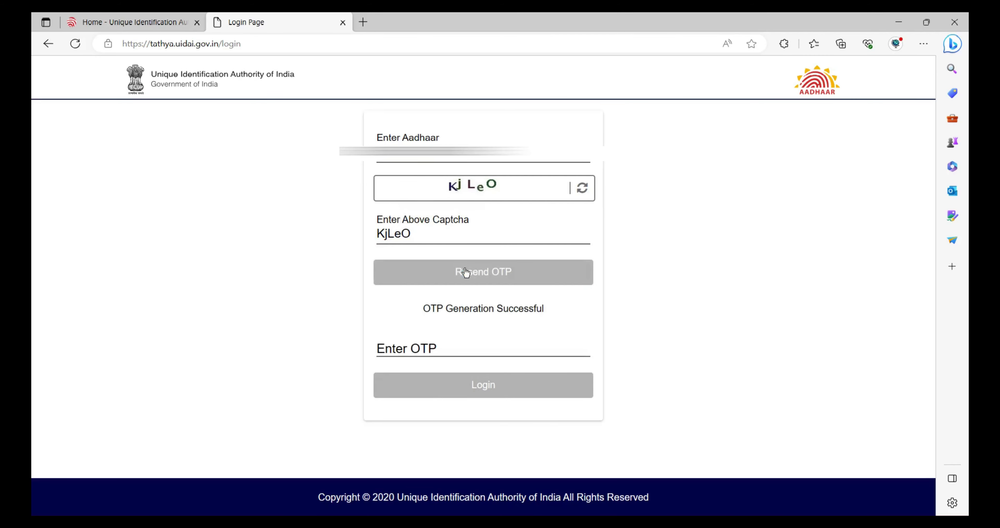
{"action": "left_click", "coordinate": [491, 352]}
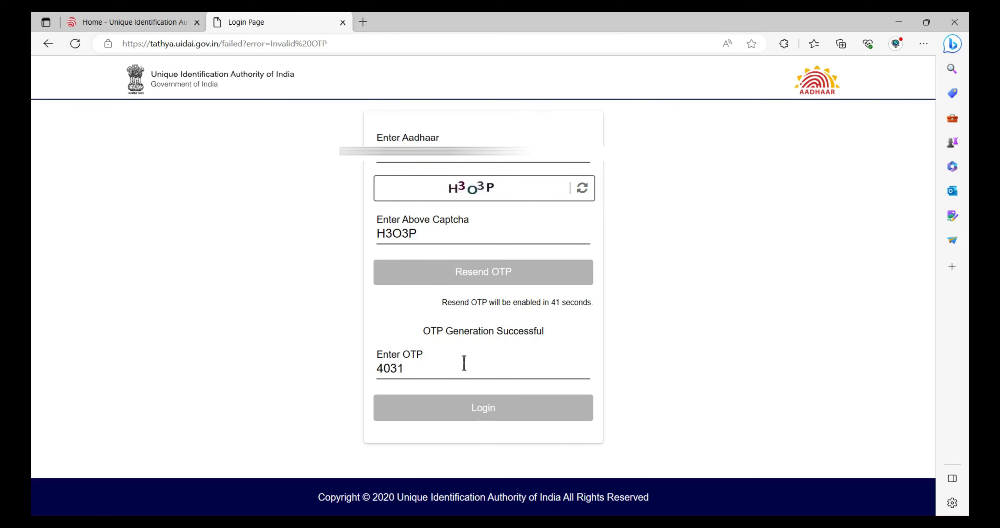
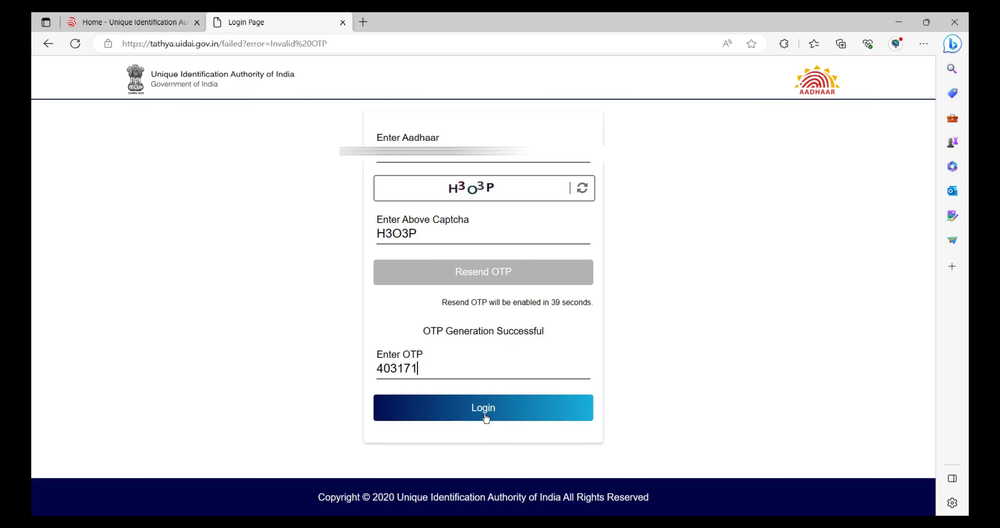
{"action": "left_click", "coordinate": [486, 419]}
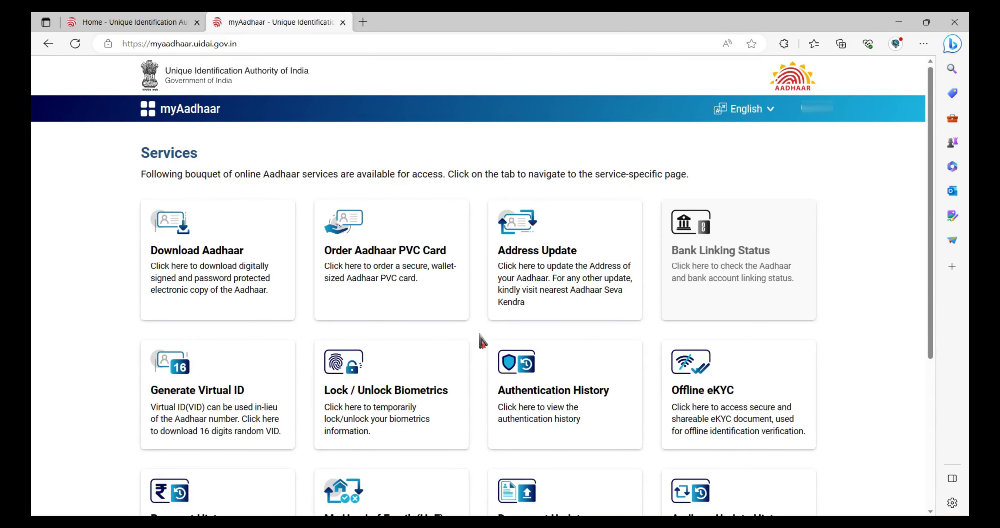
Step: Open the Document Update card and continue past the Objective and How it Works pages
{"action": "scroll", "coordinate": [481, 341], "scroll_direction": "down", "scroll_amount": 5}
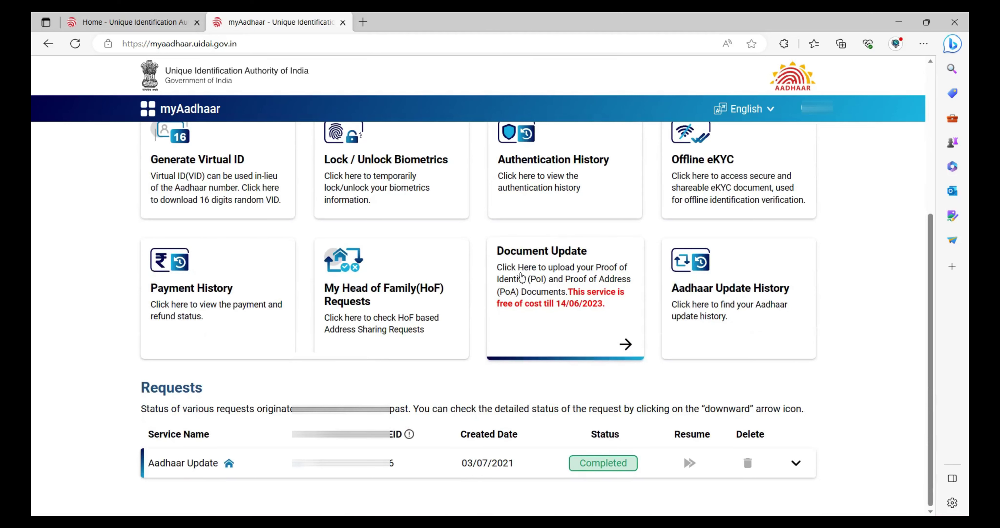
{"action": "left_click", "coordinate": [583, 321]}
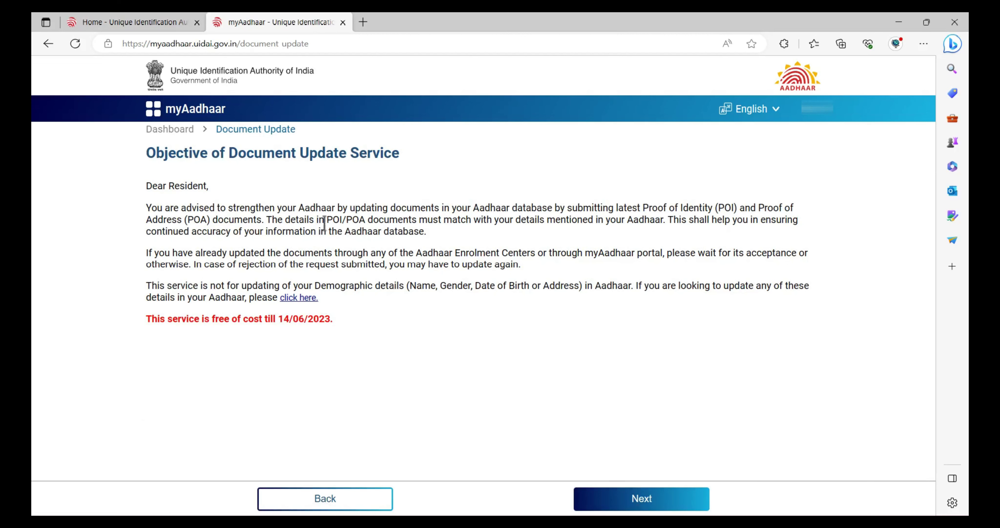
{"action": "left_click_drag", "start_coordinate": [328, 221], "coordinate": [379, 224]}
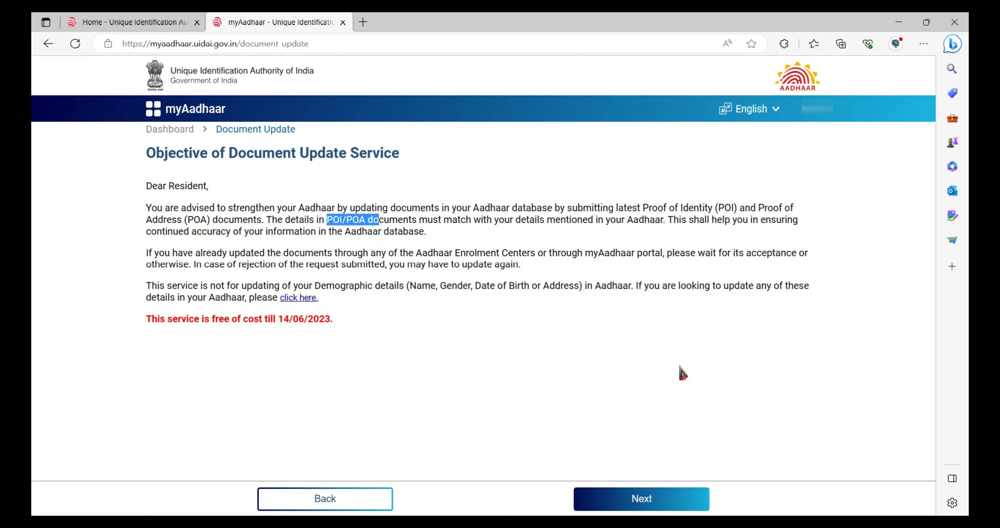
{"action": "left_click", "coordinate": [643, 245]}
{"action": "left_click_drag", "start_coordinate": [638, 210], "coordinate": [267, 223]}
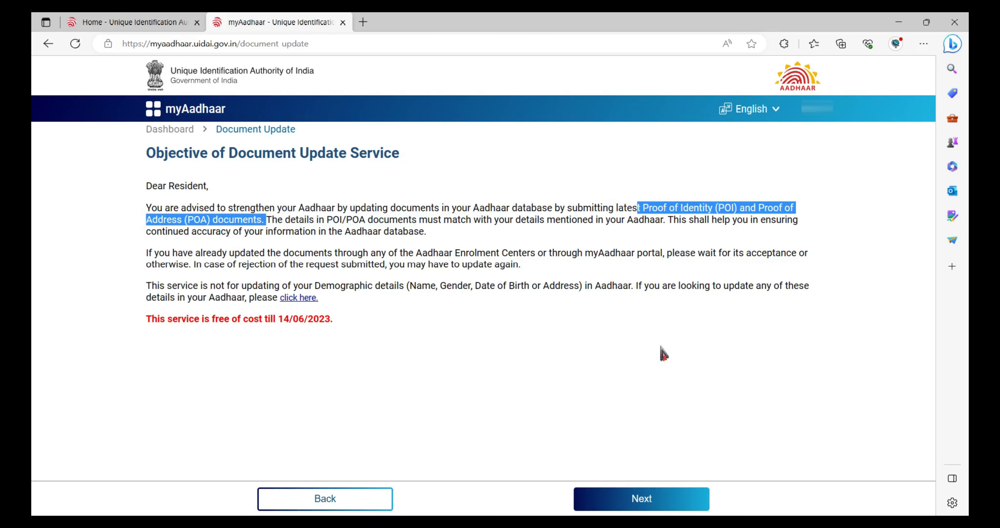
{"action": "left_click", "coordinate": [645, 498]}
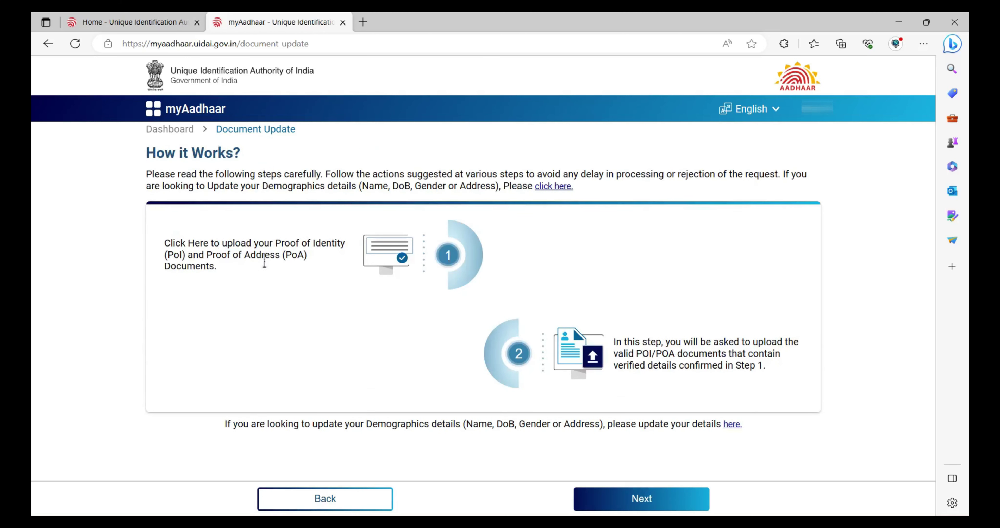
{"action": "left_click", "coordinate": [688, 500]}
Step: Confirm the displayed Aadhaar details are correct and move on to the document upload step
{"action": "scroll", "coordinate": [479, 311], "scroll_direction": "down", "scroll_amount": 3}
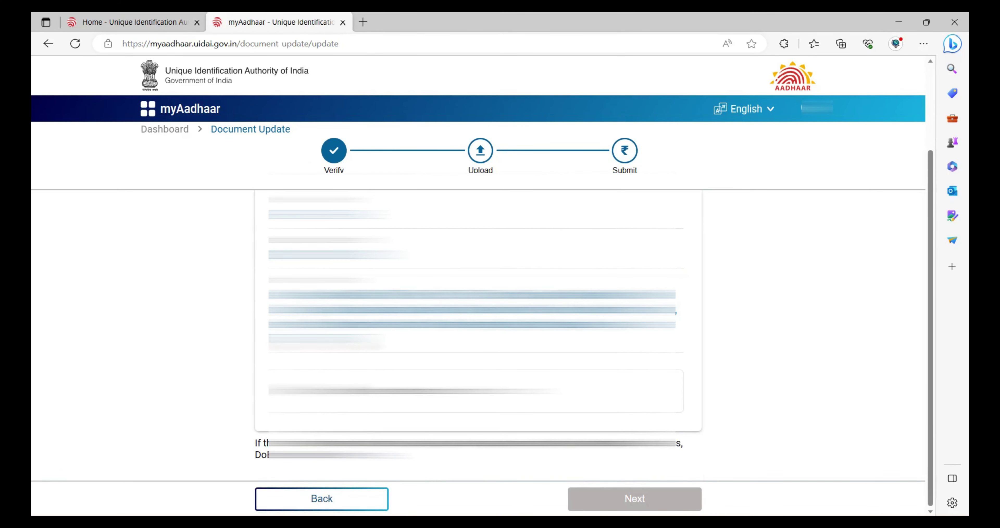
{"action": "left_click", "coordinate": [298, 389]}
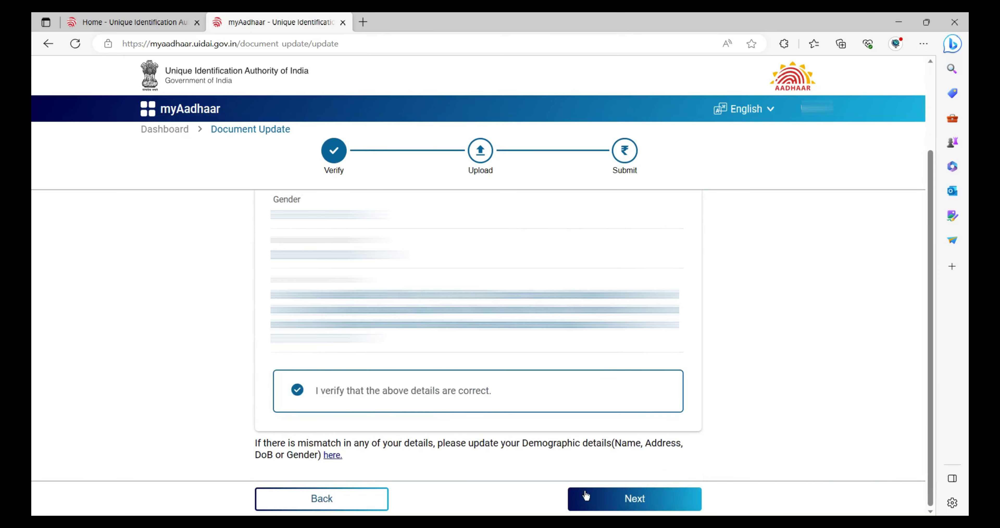
{"action": "left_click", "coordinate": [597, 502]}
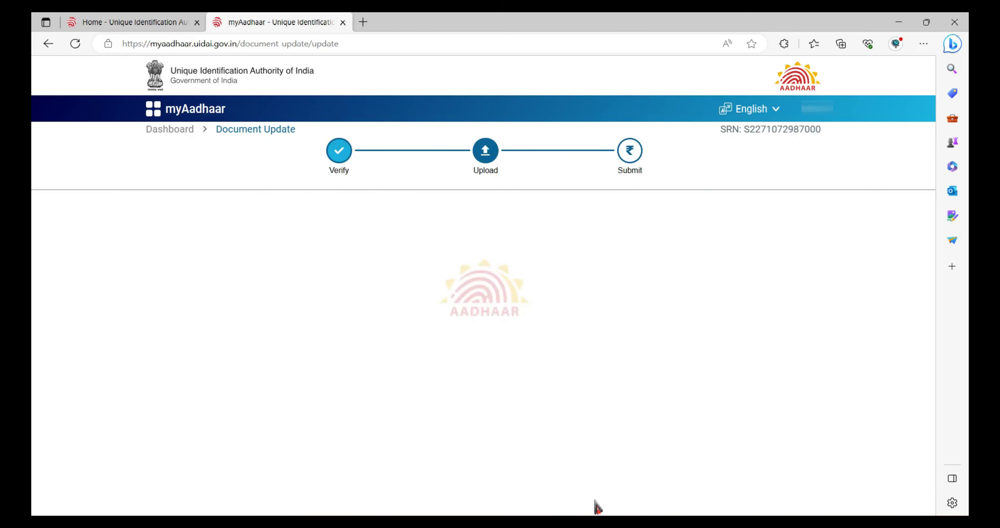
{"action": "scroll", "coordinate": [418, 378], "scroll_direction": "down", "scroll_amount": 2}
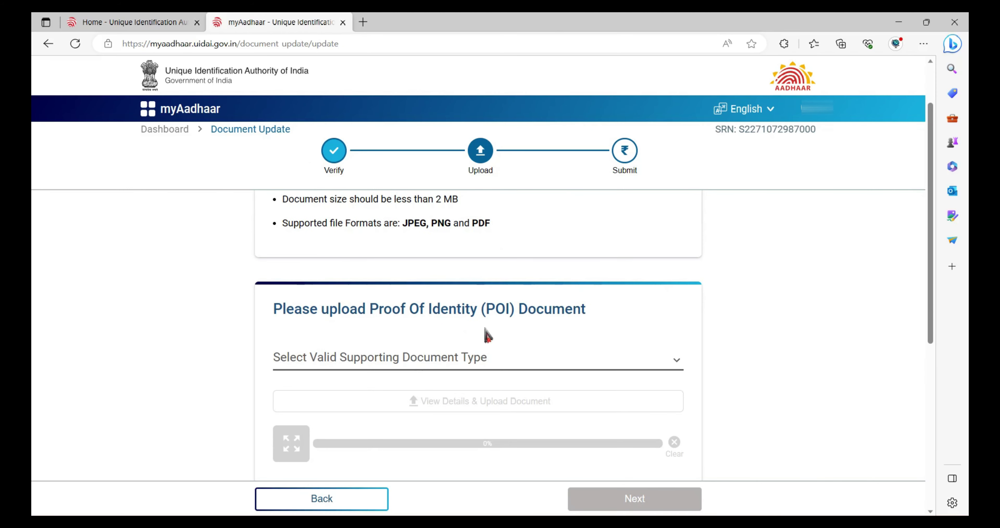
{"action": "scroll", "coordinate": [486, 330], "scroll_direction": "down", "scroll_amount": 2}
Step: Choose PAN Card/e-PAN Card as proof of identity and upload the PAN card file
{"action": "left_click", "coordinate": [483, 296]}
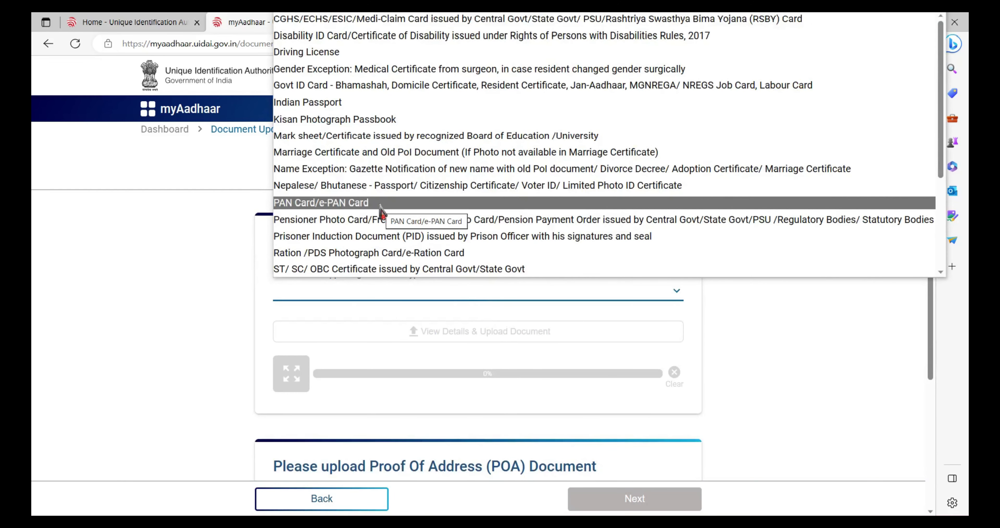
{"action": "left_click", "coordinate": [339, 209]}
{"action": "left_click", "coordinate": [548, 411]}
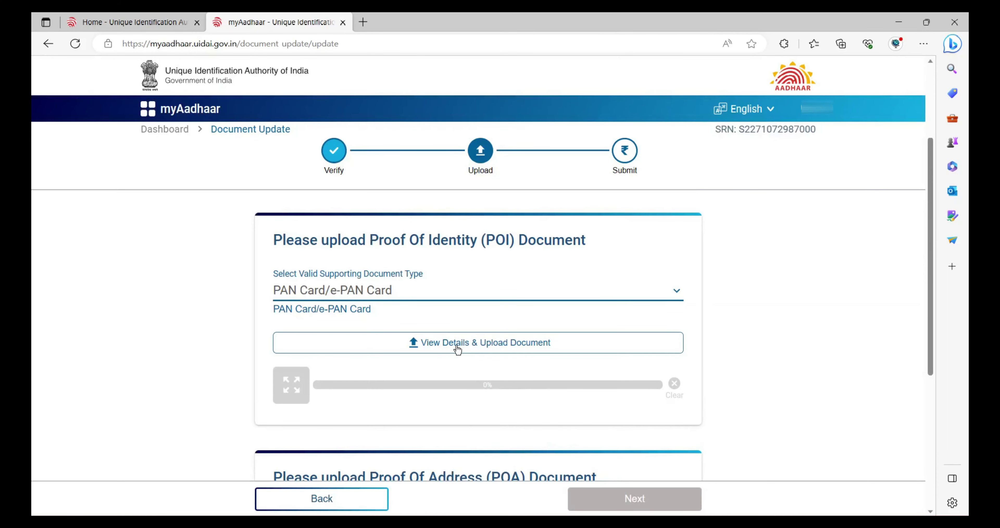
{"action": "left_click", "coordinate": [473, 346]}
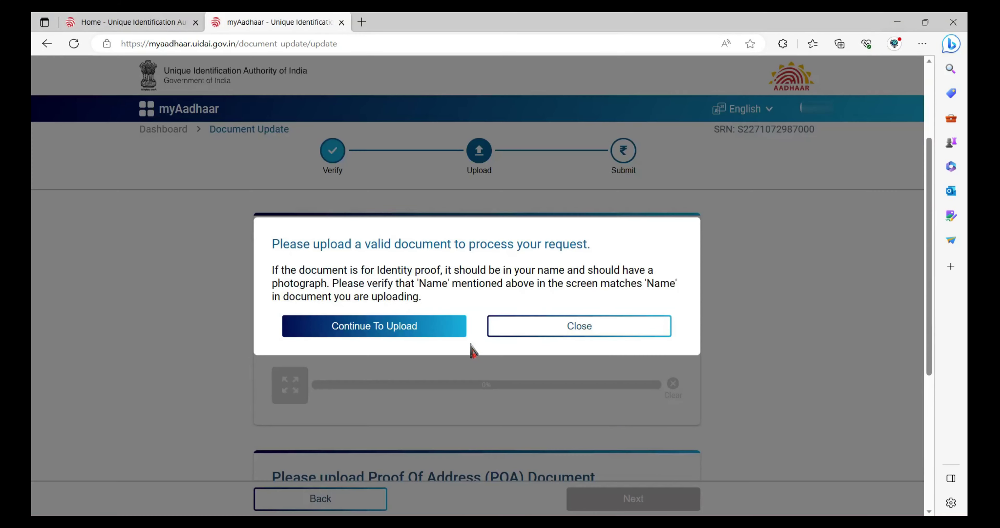
{"action": "left_click", "coordinate": [426, 334]}
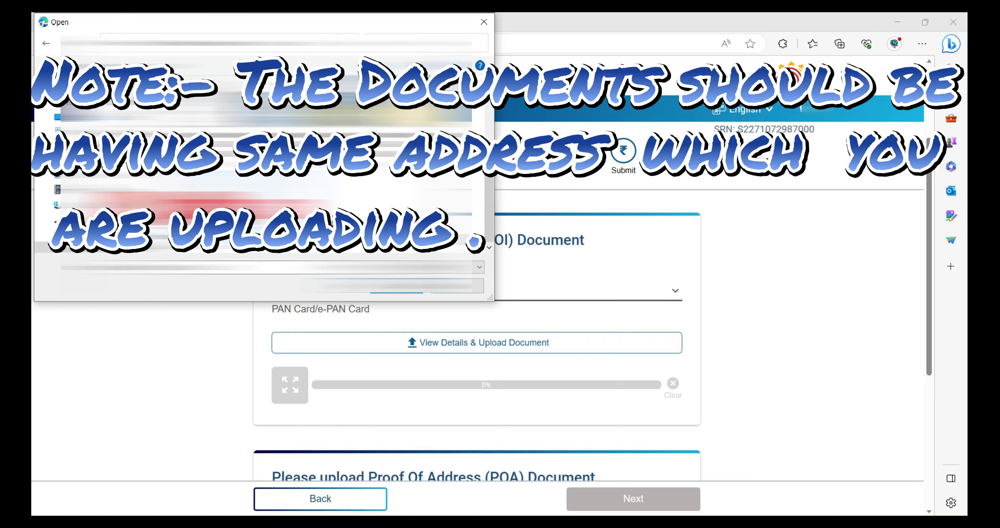
{"action": "key", "text": "Return"}
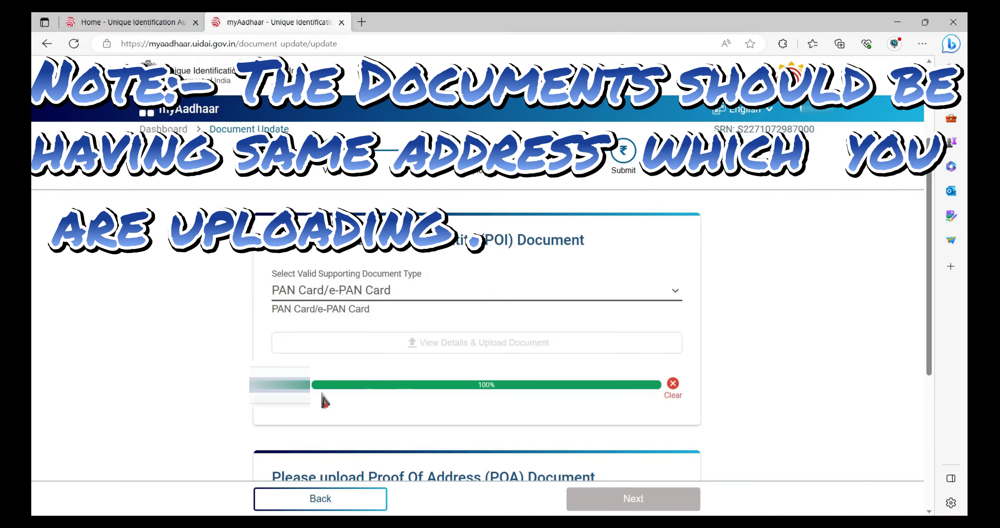
{"action": "scroll", "coordinate": [497, 407], "scroll_direction": "down", "scroll_amount": 3}
{"action": "left_click", "coordinate": [437, 389]}
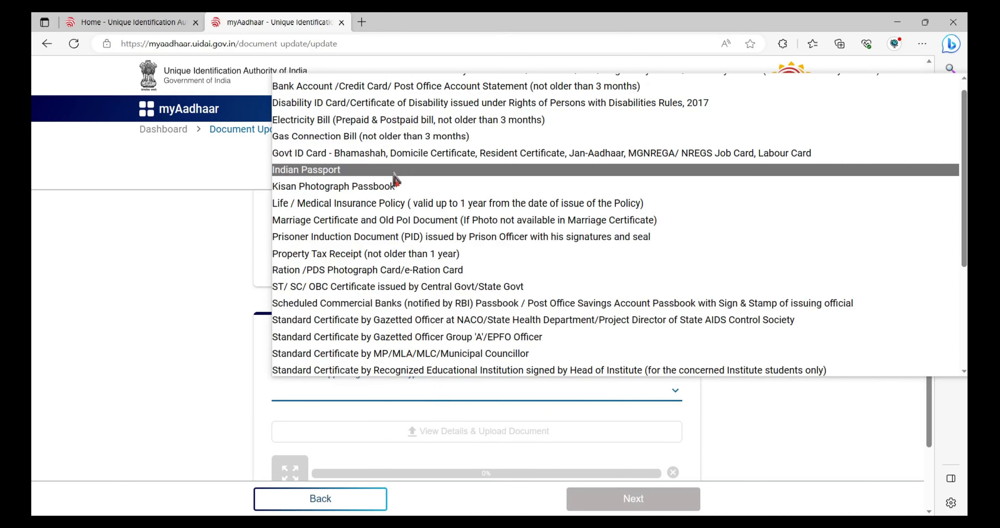
Step: Choose Voter ID Card/e-Voter ID Card as proof of address and upload its file
{"action": "scroll", "coordinate": [409, 229], "scroll_direction": "down", "scroll_amount": 5}
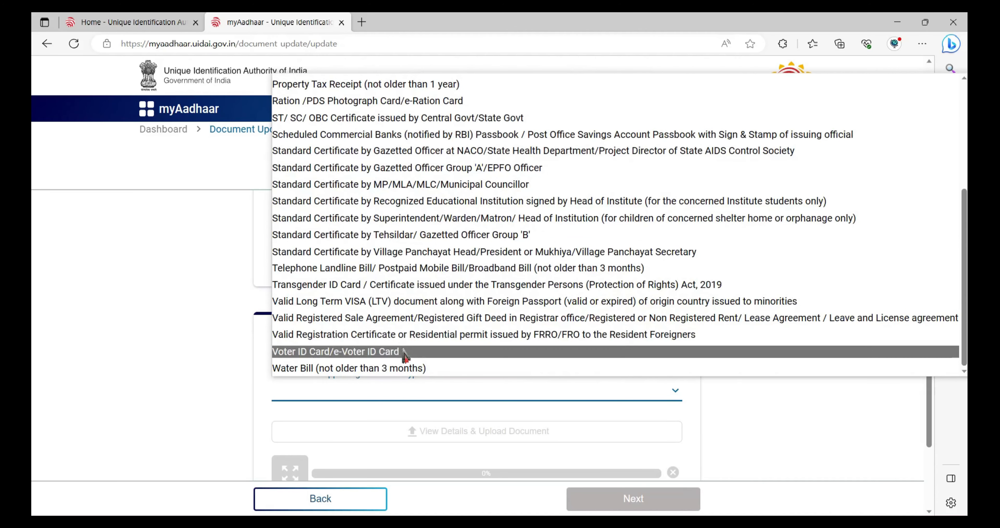
{"action": "left_click", "coordinate": [373, 352]}
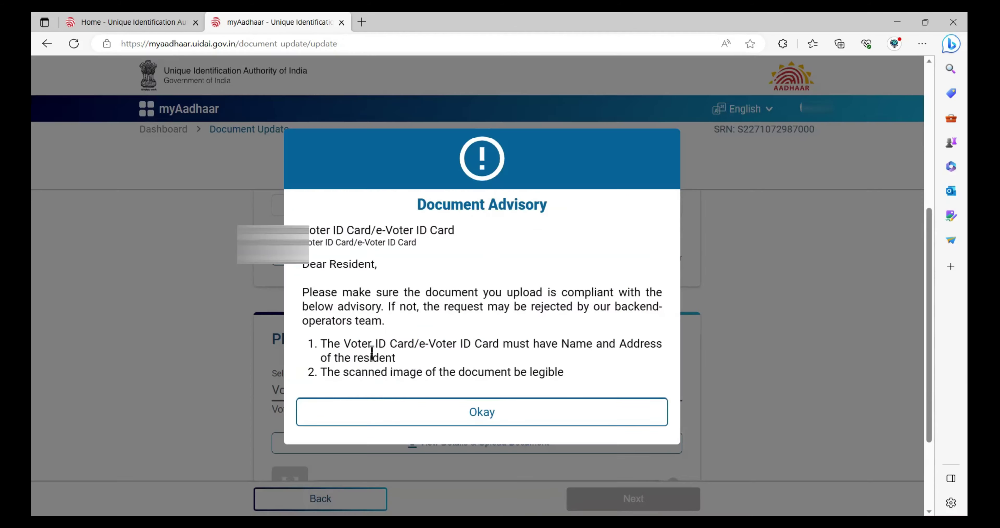
{"action": "left_click", "coordinate": [427, 421]}
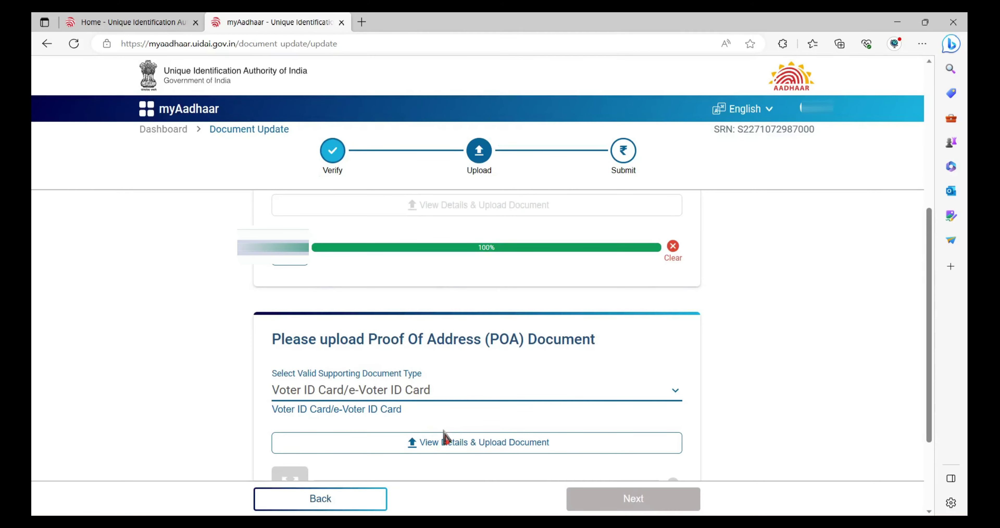
{"action": "scroll", "coordinate": [431, 427], "scroll_direction": "down", "scroll_amount": 2}
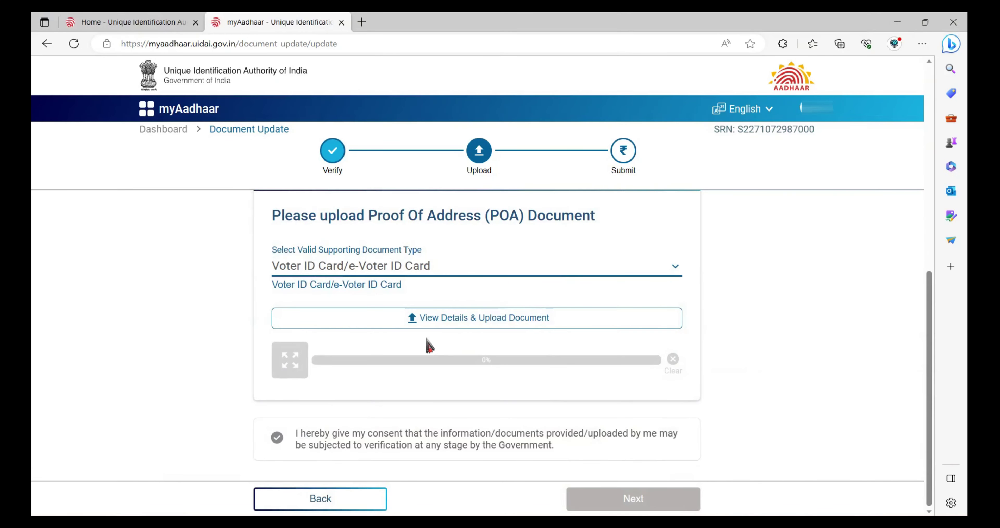
{"action": "left_click", "coordinate": [457, 328]}
{"action": "left_click", "coordinate": [459, 327]}
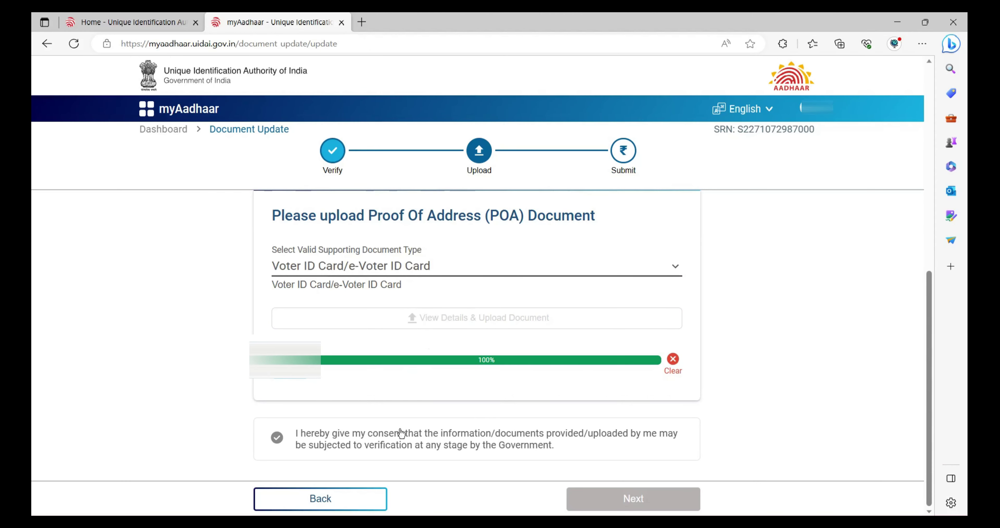
Step: Give verification consent and confirm the demographic details match Aadhaar to reach Submit
{"action": "left_click", "coordinate": [278, 446]}
{"action": "left_click", "coordinate": [593, 495]}
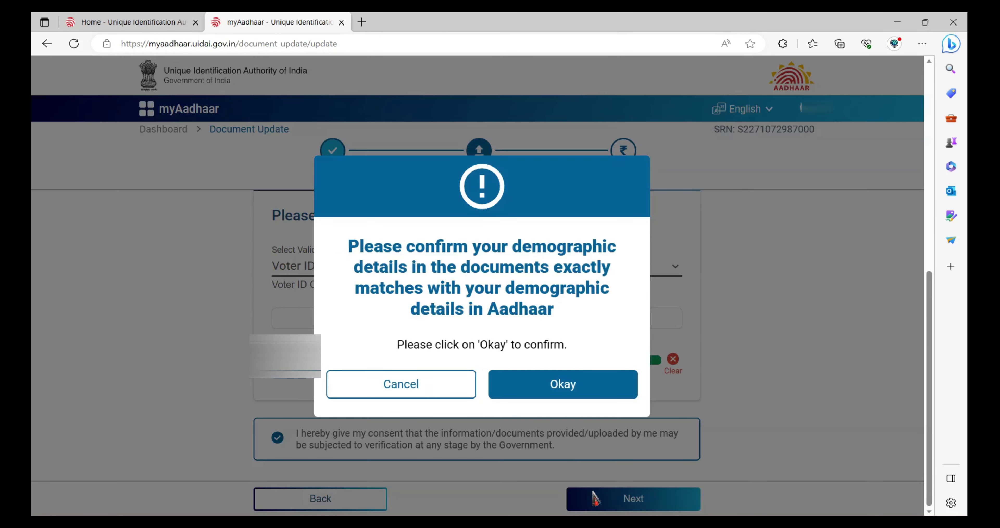
{"action": "left_click", "coordinate": [559, 384]}
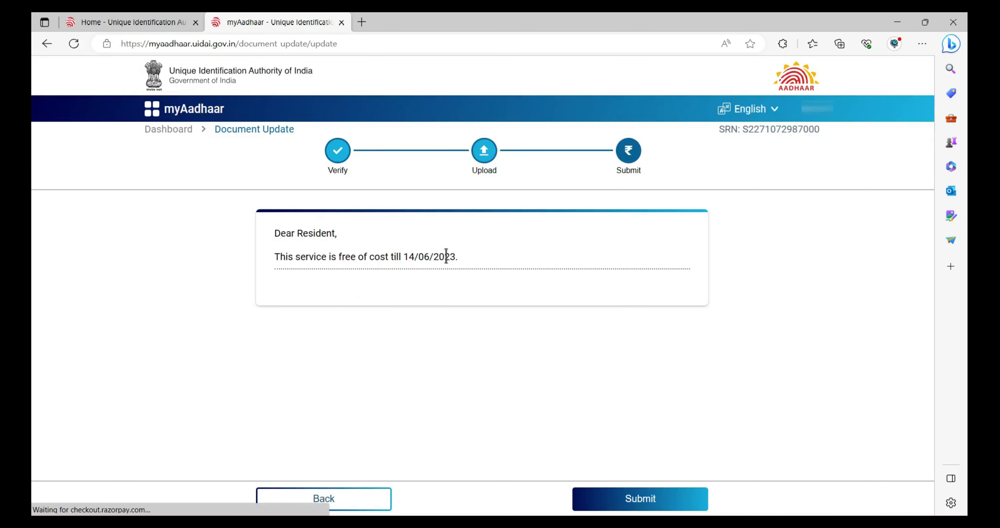
Step: Submit the ₹0 document update request and open the downloaded acknowledgement slip PDF
{"action": "left_click_drag", "start_coordinate": [403, 256], "coordinate": [459, 256]}
{"action": "left_click", "coordinate": [468, 304]}
{"action": "left_click", "coordinate": [686, 499]}
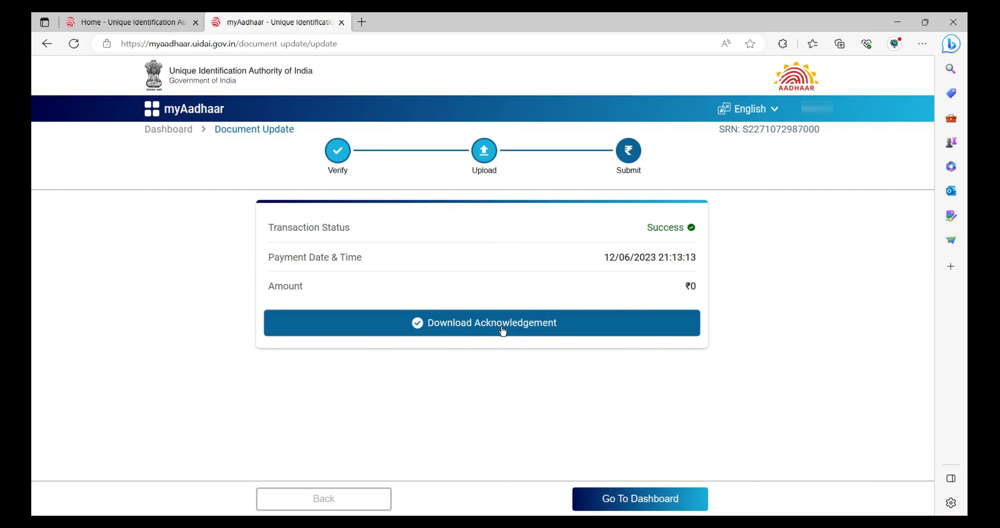
{"action": "left_click", "coordinate": [503, 332]}
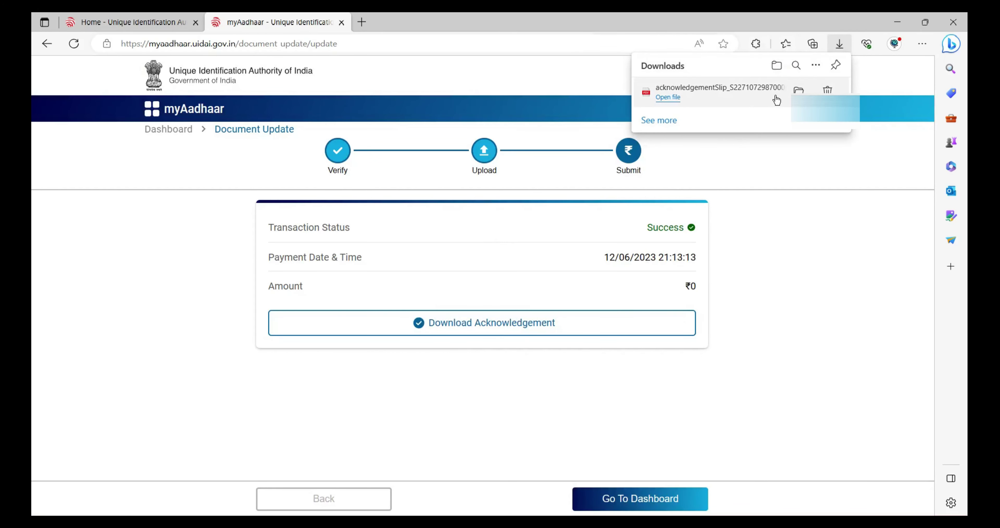
{"action": "left_click", "coordinate": [773, 98]}
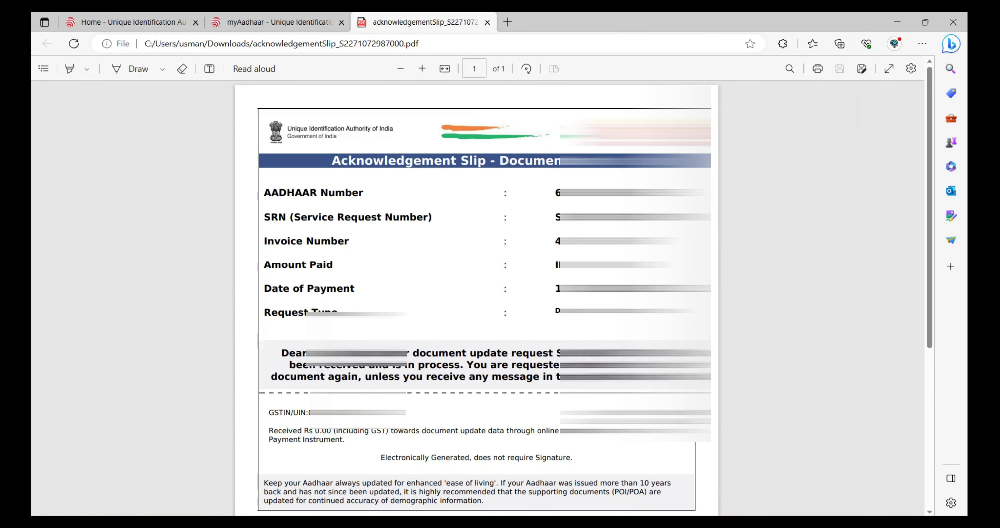
Step: Re-download the slip, remove the duplicate, review the PDF, then return to the myAadhaar dashboard
{"action": "left_click", "coordinate": [336, 22]}
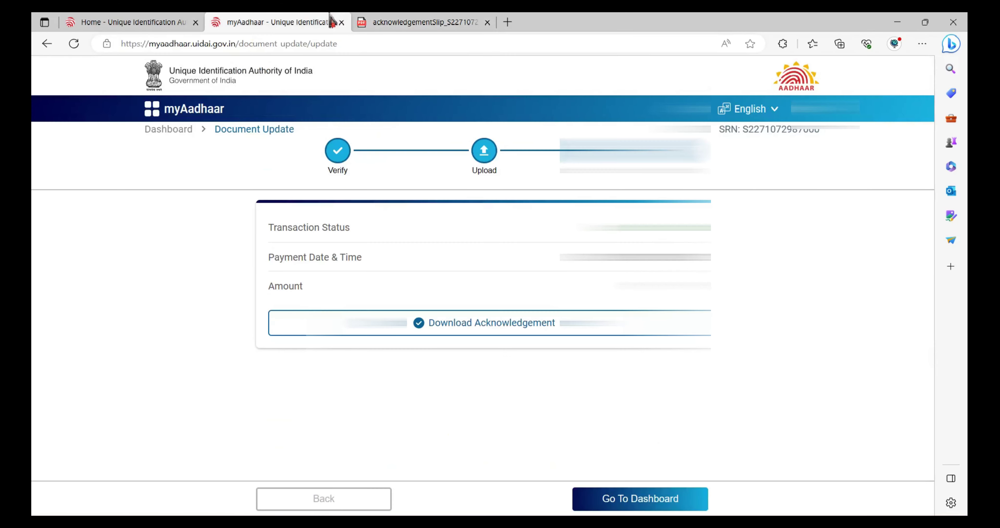
{"action": "left_click", "coordinate": [497, 319]}
{"action": "left_click", "coordinate": [827, 88]}
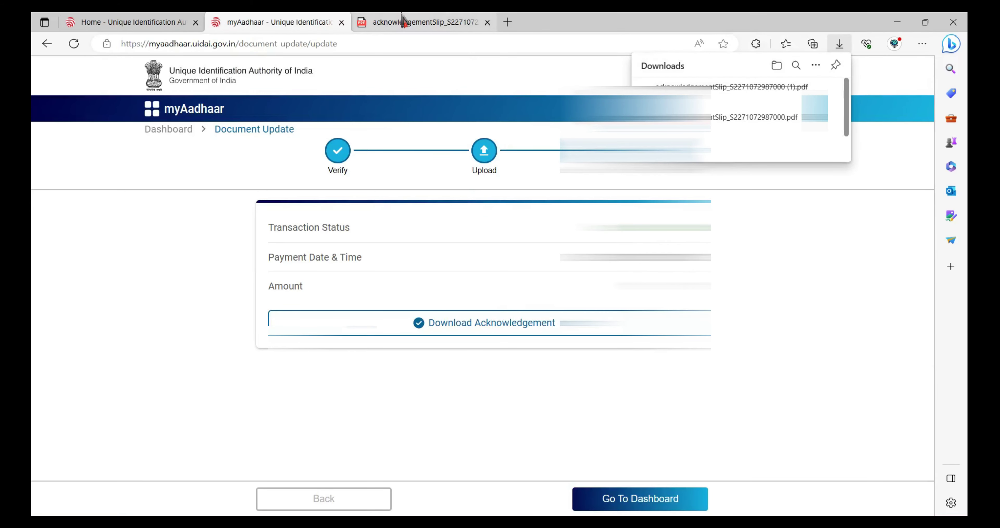
{"action": "left_click", "coordinate": [407, 21]}
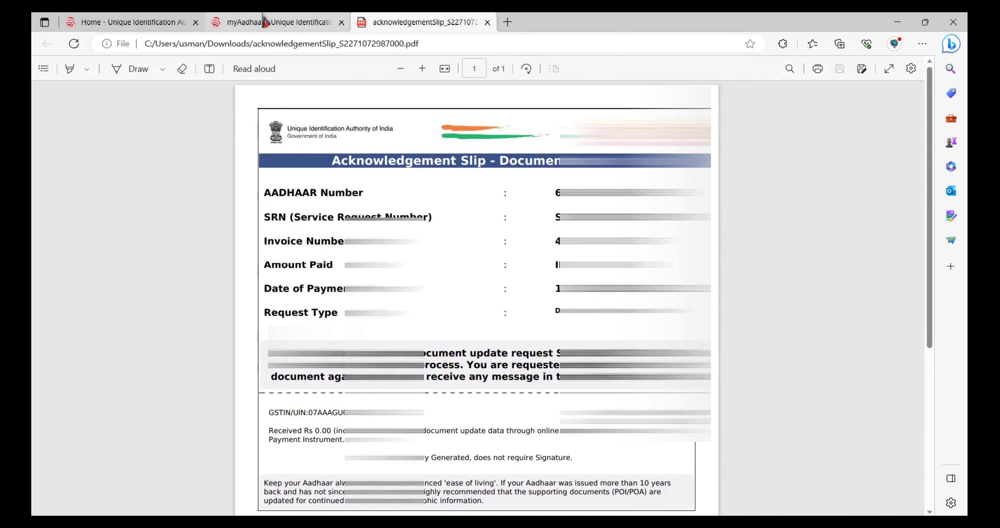
{"action": "left_click", "coordinate": [269, 24]}
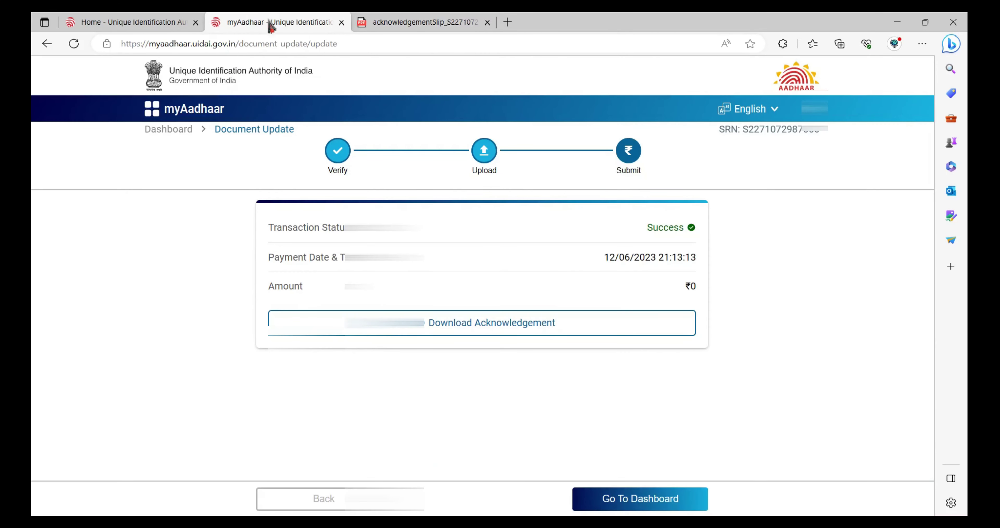
{"action": "left_click", "coordinate": [610, 498]}
Step: Expand the Document Update row under Requests and download its acknowledgement
{"action": "scroll", "coordinate": [511, 339], "scroll_direction": "down", "scroll_amount": 3}
{"action": "scroll", "coordinate": [505, 349], "scroll_direction": "down", "scroll_amount": 3}
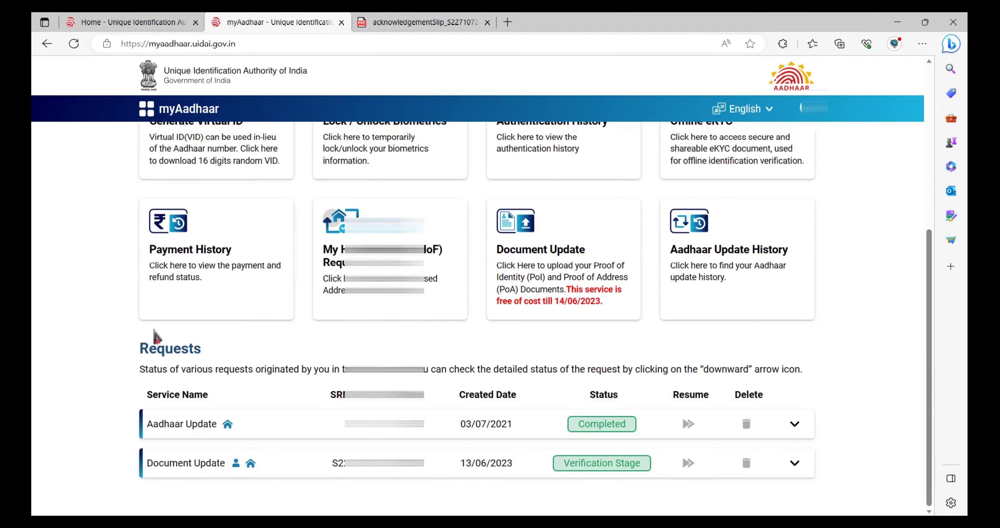
{"action": "left_click", "coordinate": [297, 363]}
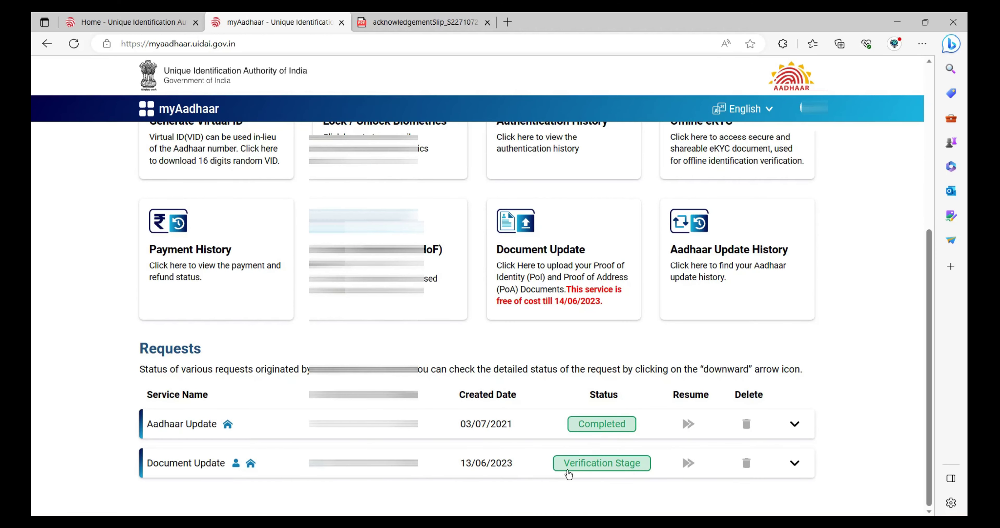
{"action": "left_click", "coordinate": [795, 462]}
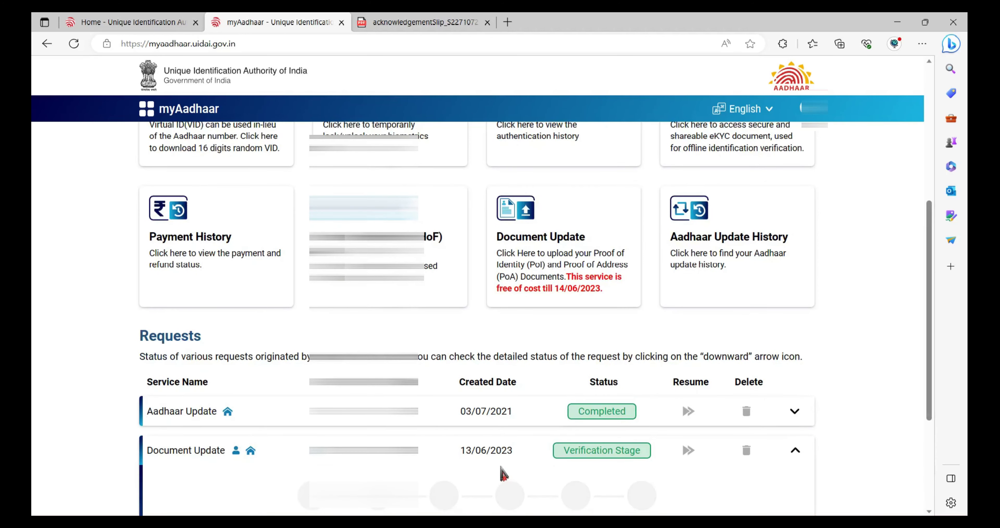
{"action": "scroll", "coordinate": [487, 461], "scroll_direction": "down", "scroll_amount": 5}
{"action": "left_click", "coordinate": [487, 461]}
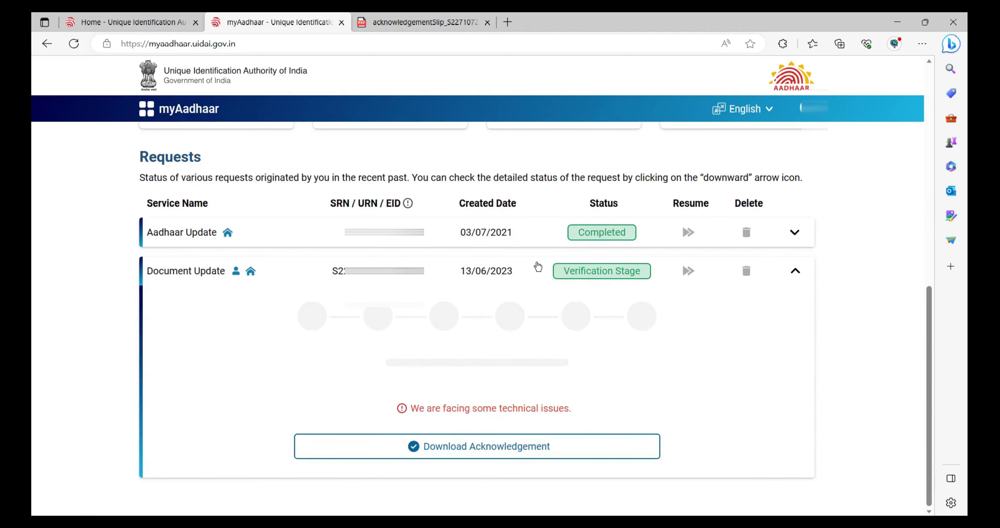